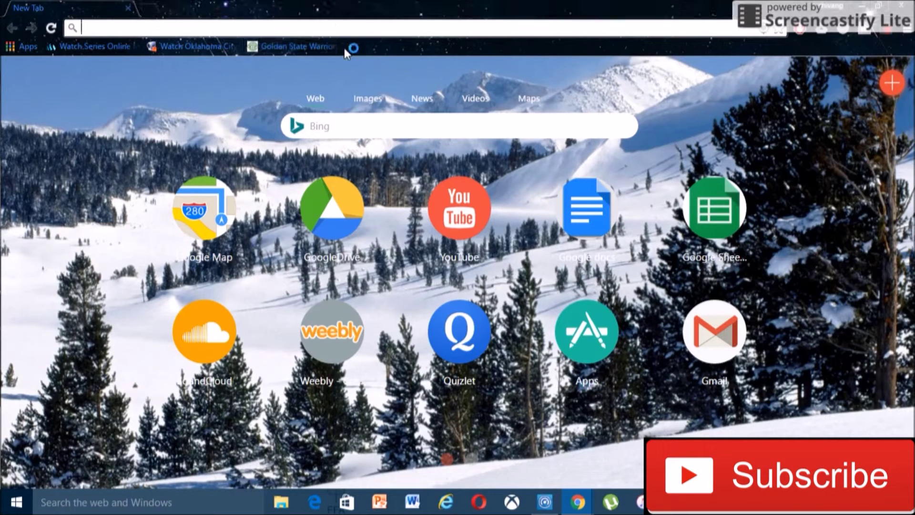
Go to adobe.com in a new Chrome tab.
text(adobe.com)
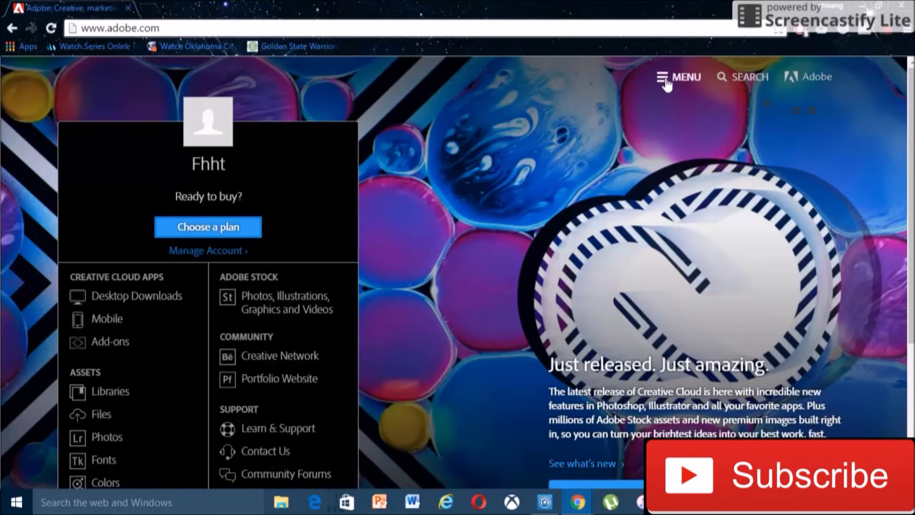
click(669, 78)
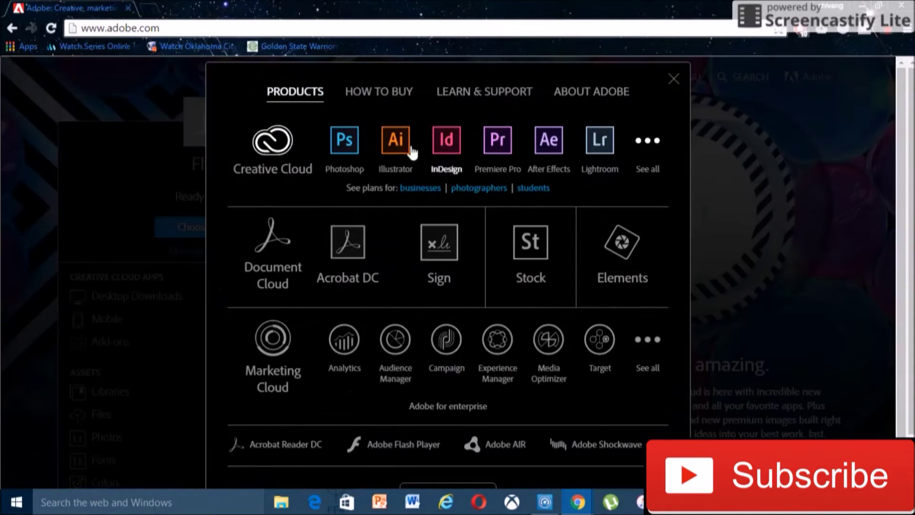
Go from the site menu's Photoshop product page to the free trial skill-level page.
click(345, 144)
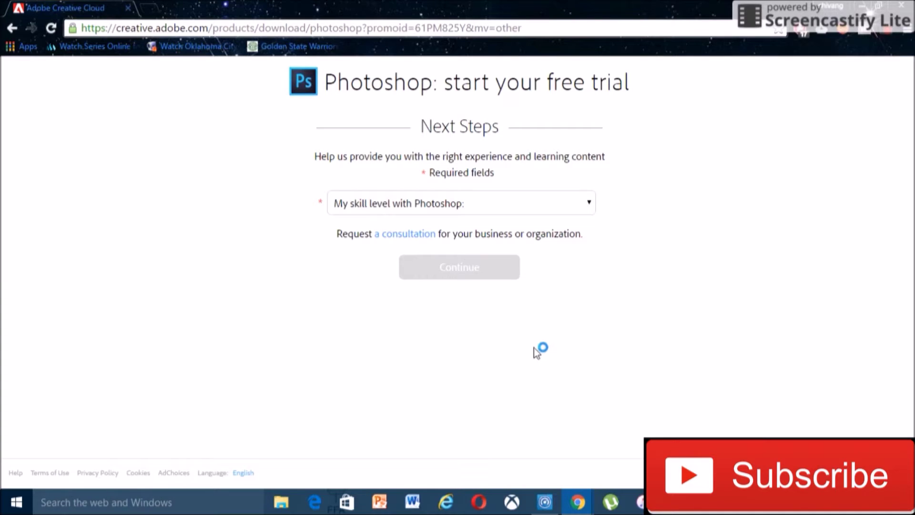
Choose Experienced as the skill level and hand the download to Creative Cloud.
click(453, 204)
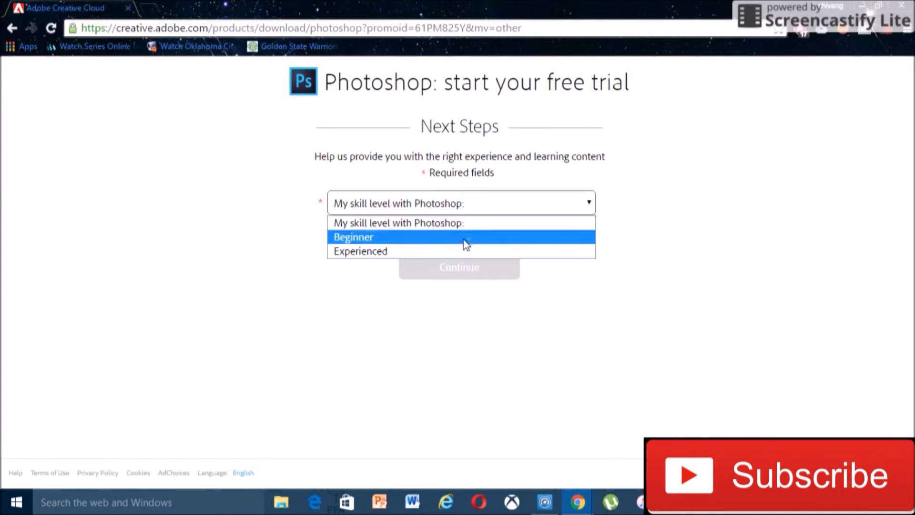
click(423, 251)
click(454, 277)
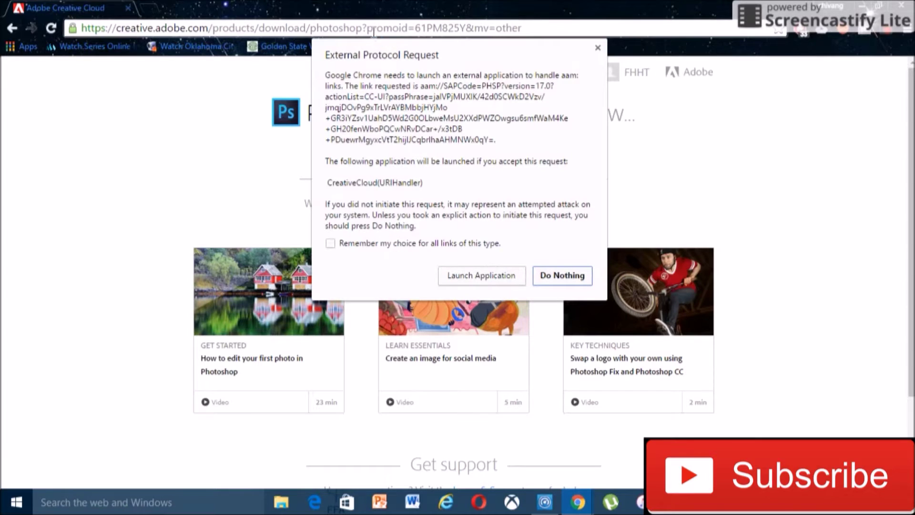
click(505, 277)
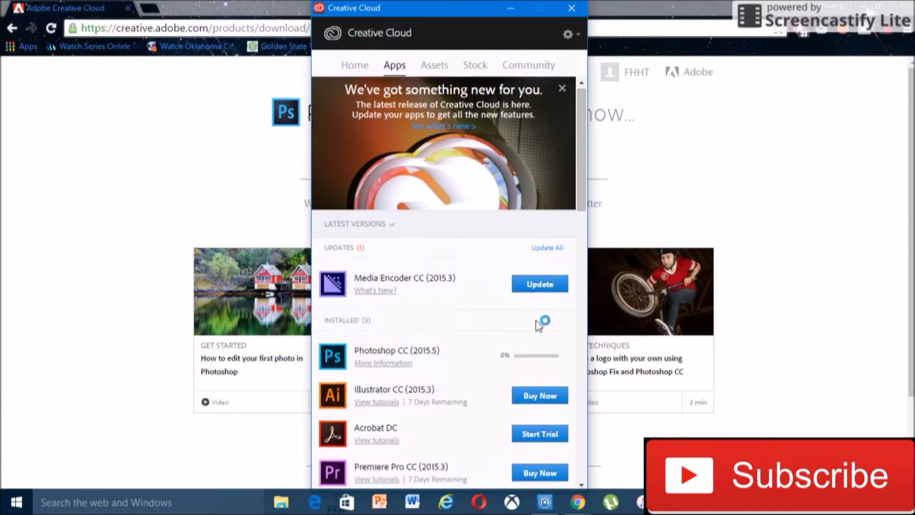
scroll(507, 320, down, 2)
Allow Adobe Installer in the AVG prompt, then launch Photoshop CC (2015.5) once installed.
scroll(506, 320, down, 1)
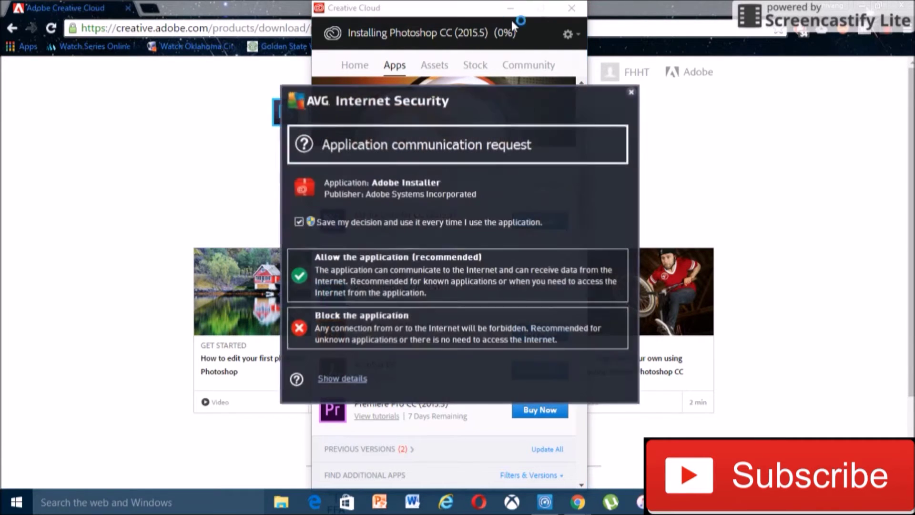
click(419, 277)
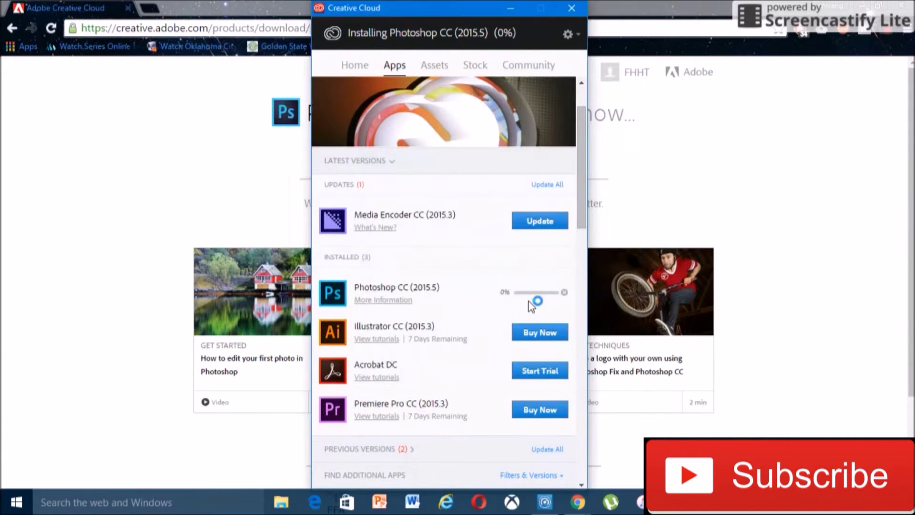
drag(411, 8, 582, 13)
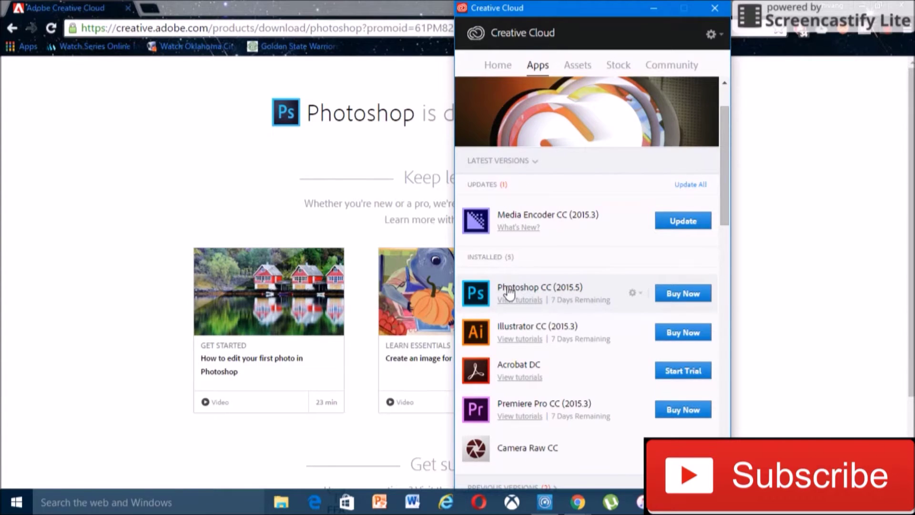
click(474, 296)
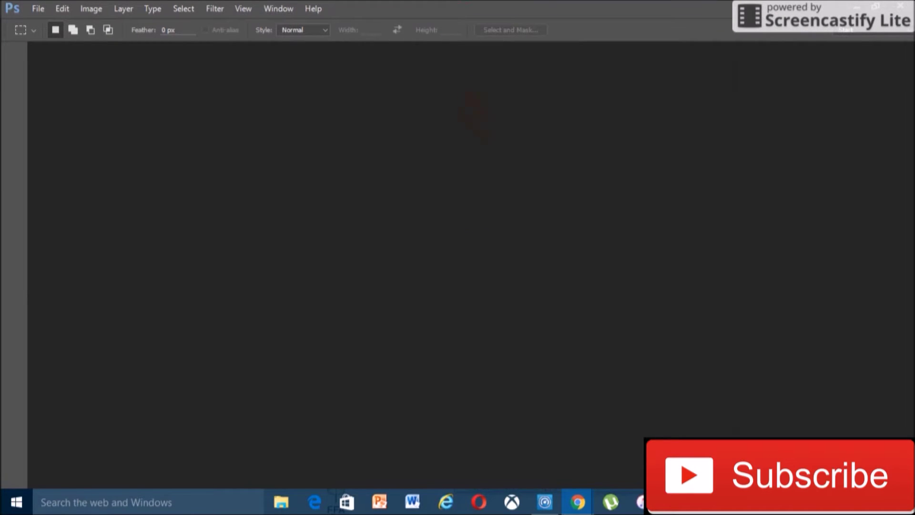
Move the Creative Cloud window left and minimize it.
drag(602, 4, 526, 14)
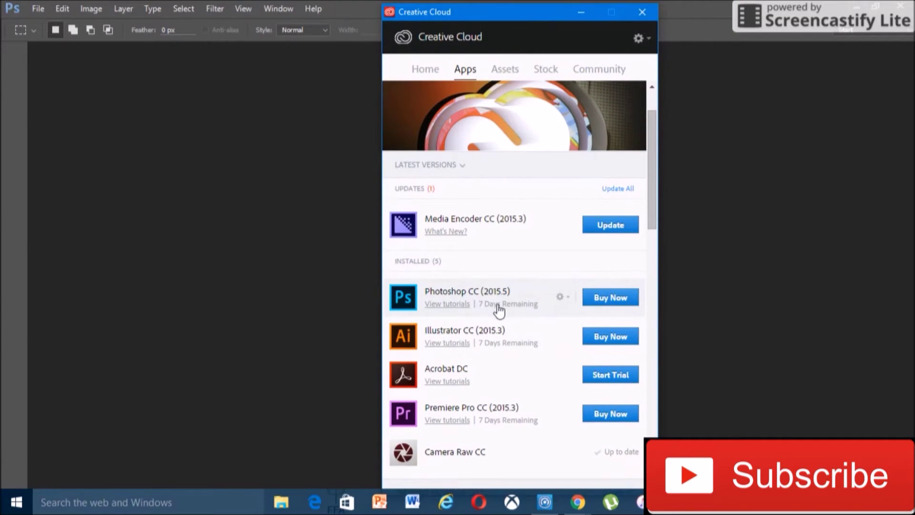
click(581, 12)
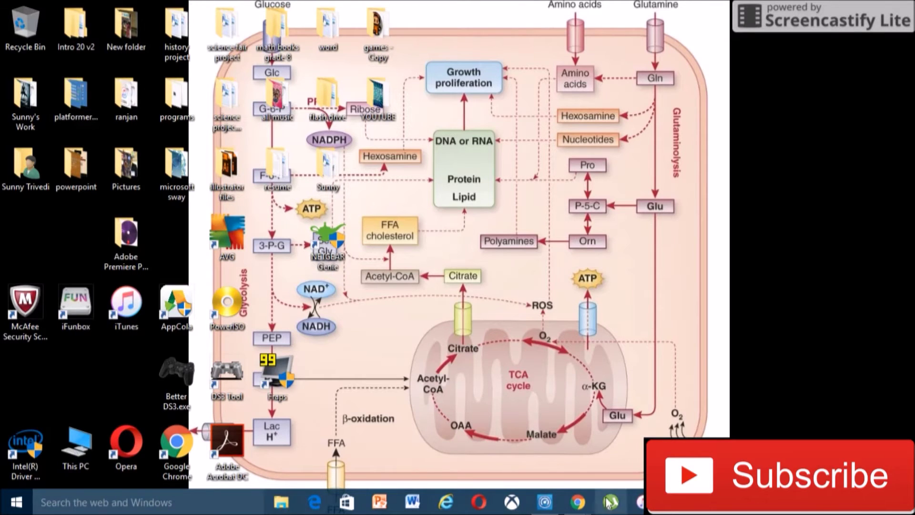
Bring up a File Explorer window from the taskbar.
click(506, 472)
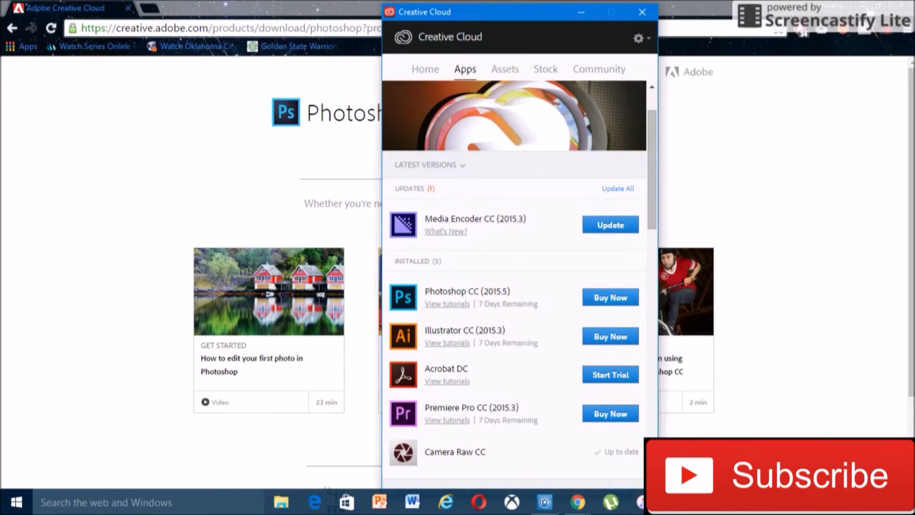
click(278, 507)
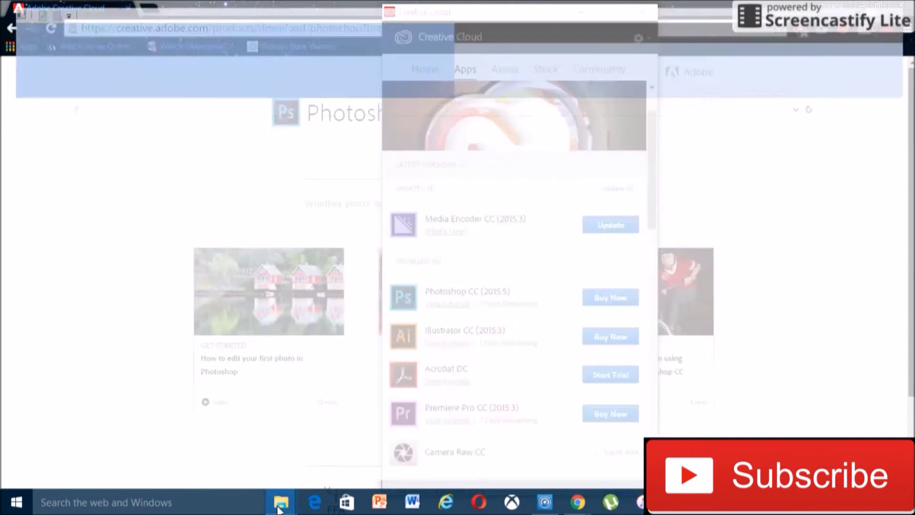
mouse_move(280, 503)
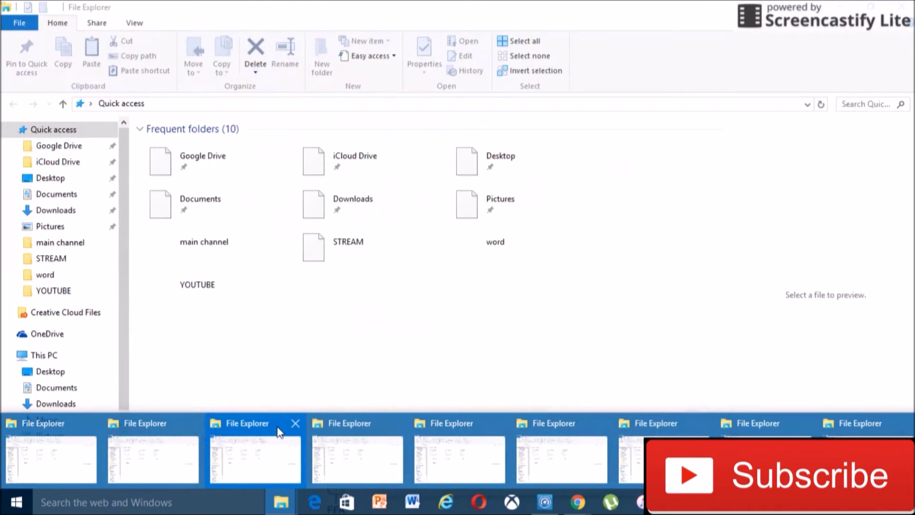
click(246, 410)
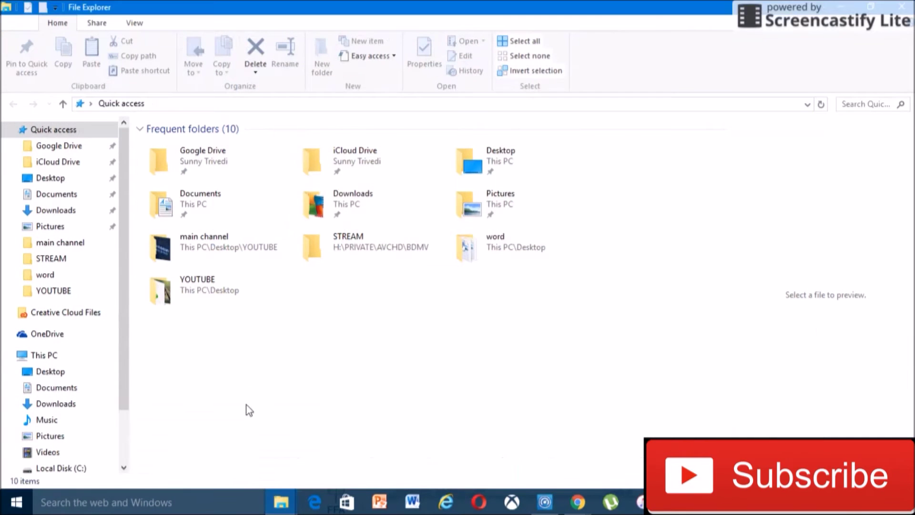
drag(126, 321, 125, 372)
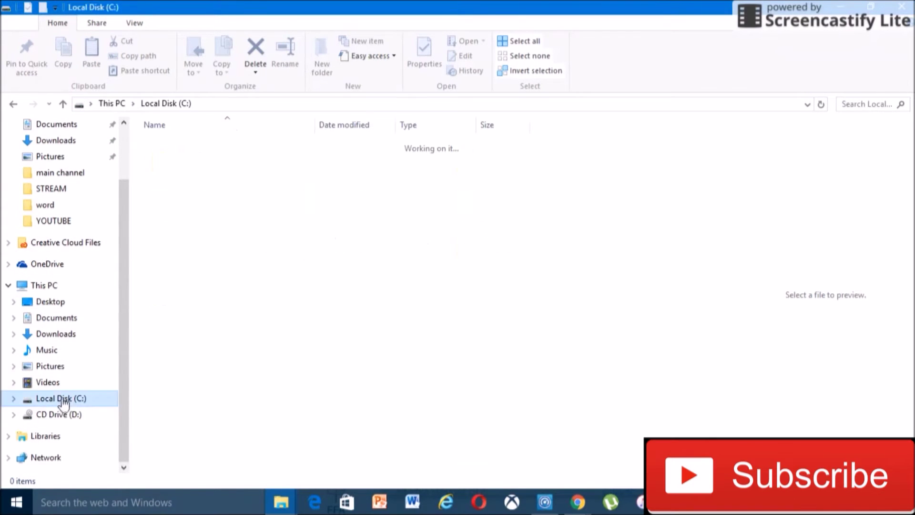
Open Program Files > Adobe > Adobe Photoshop CC 2015.5 > AMT and open application.xml.
double_click(257, 314)
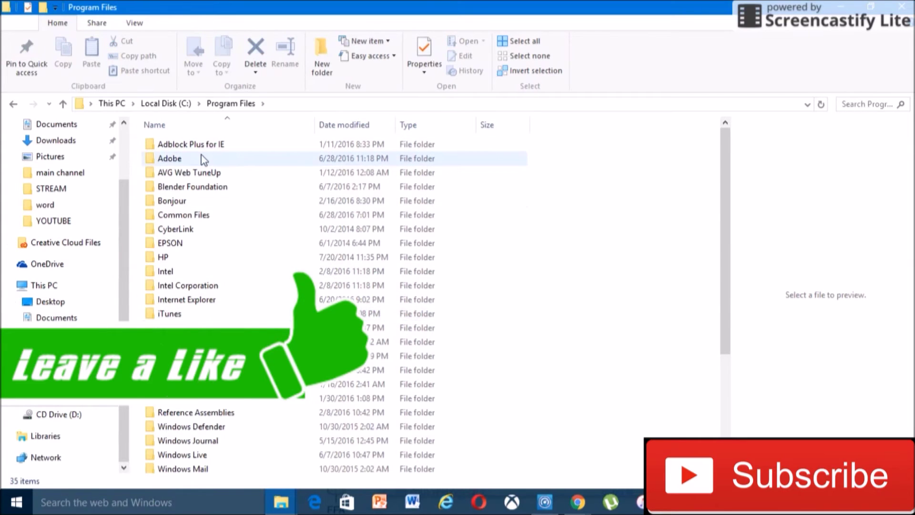
double_click(202, 158)
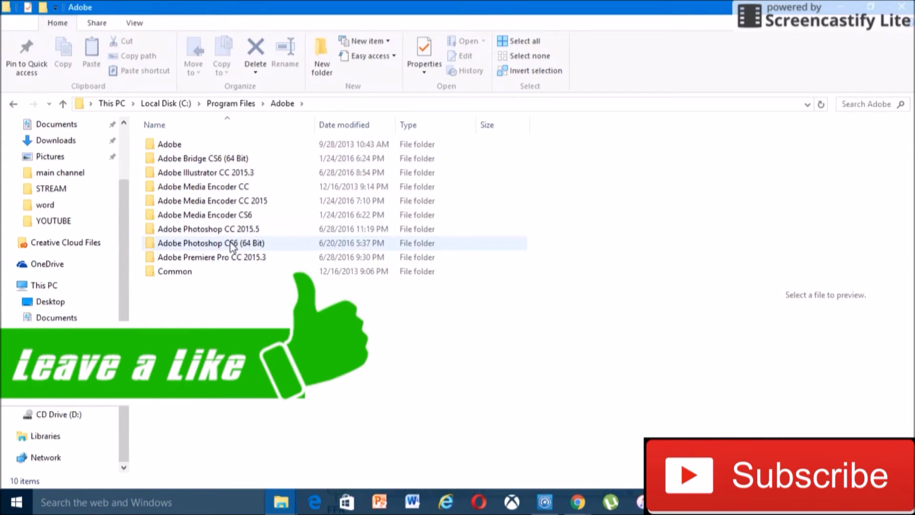
double_click(238, 230)
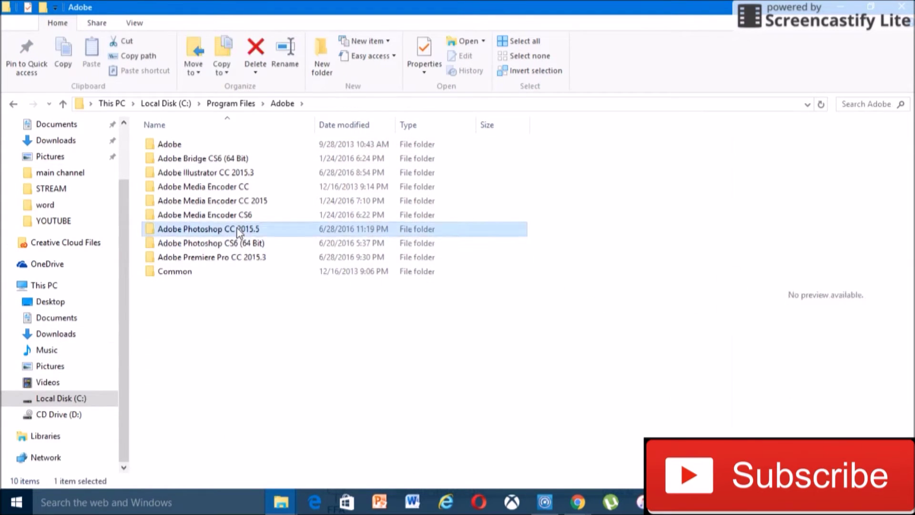
double_click(200, 143)
scroll(247, 352, down, 7)
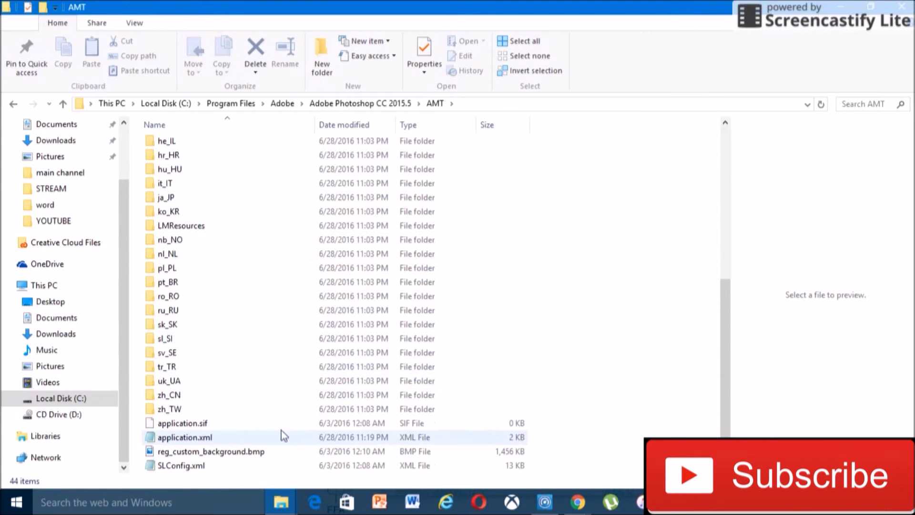
click(183, 427)
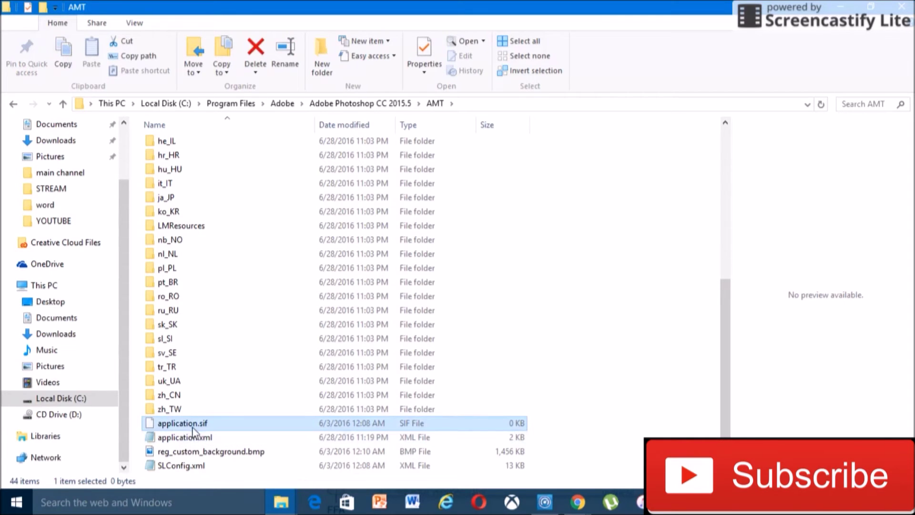
click(193, 442)
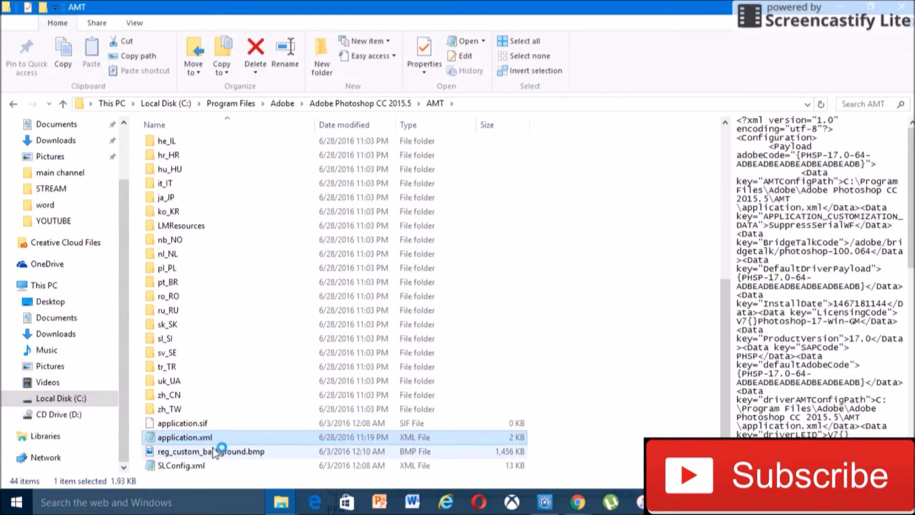
key(Return)
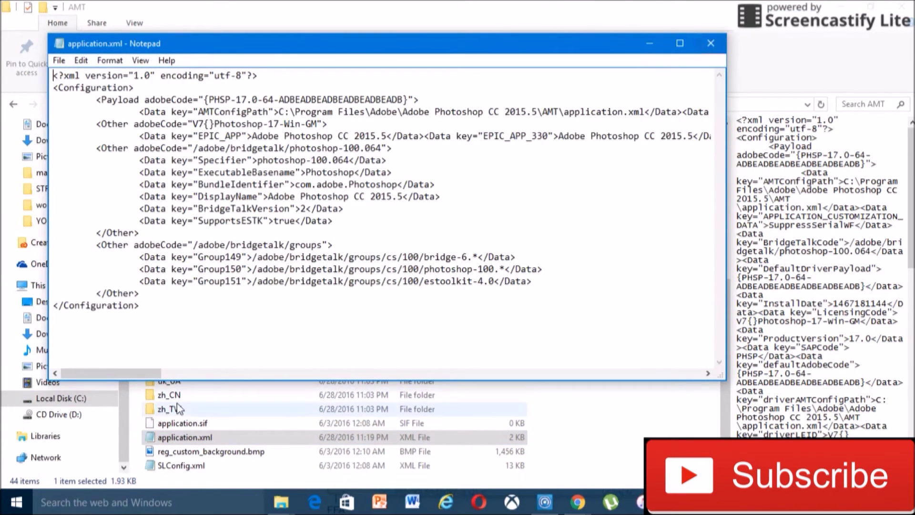
Replace one TrialSerialNumber digit with 6 and save application.xml while closing Notepad.
drag(139, 370, 384, 352)
drag(193, 137, 311, 137)
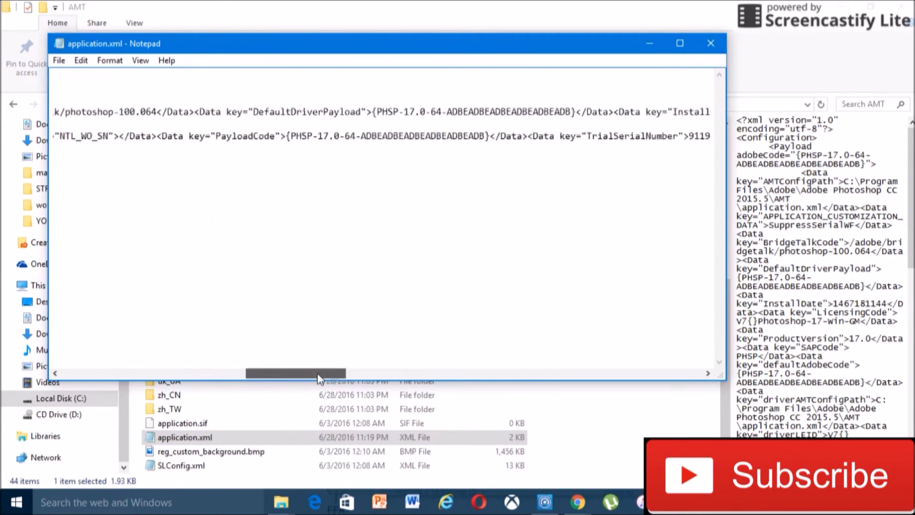
drag(317, 378, 388, 357)
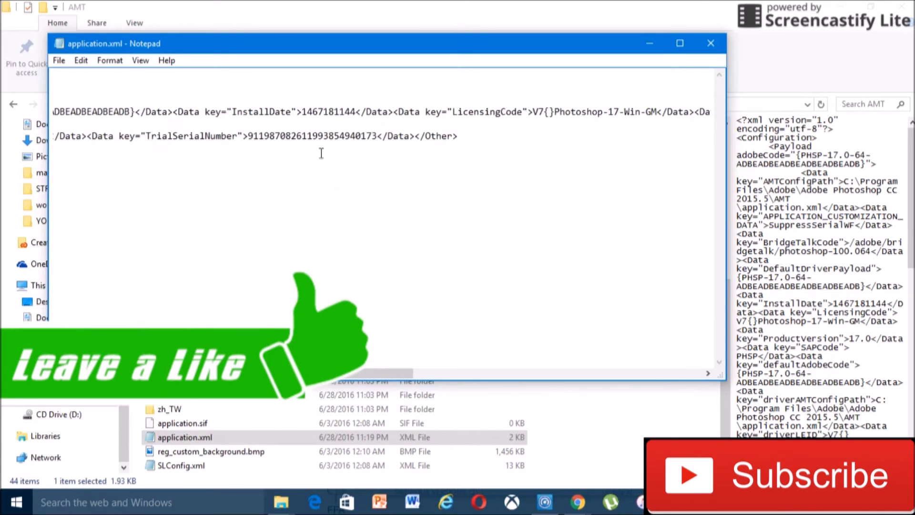
key(BackSpace)
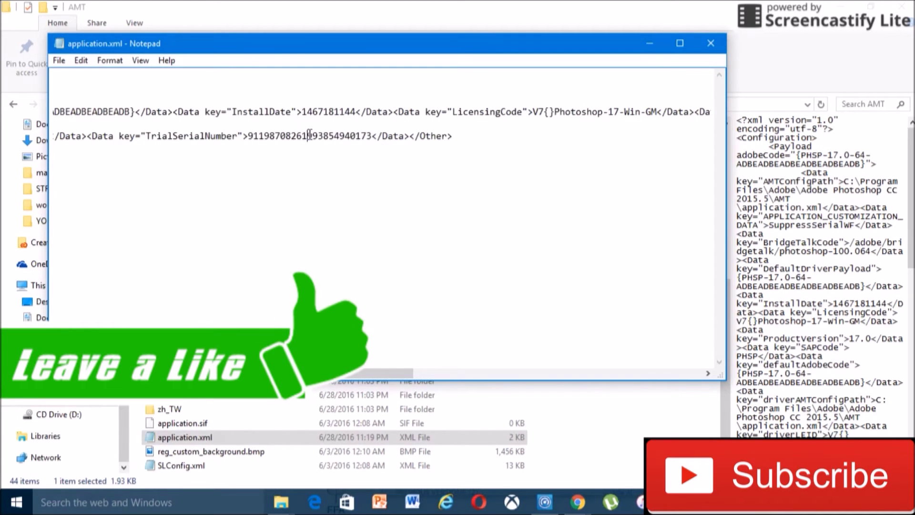
text(69)
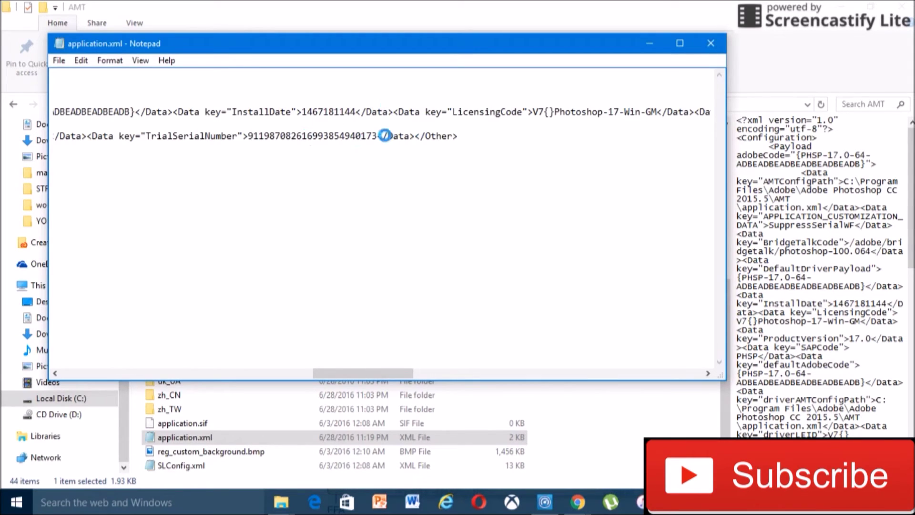
key(alt+F4)
click(422, 264)
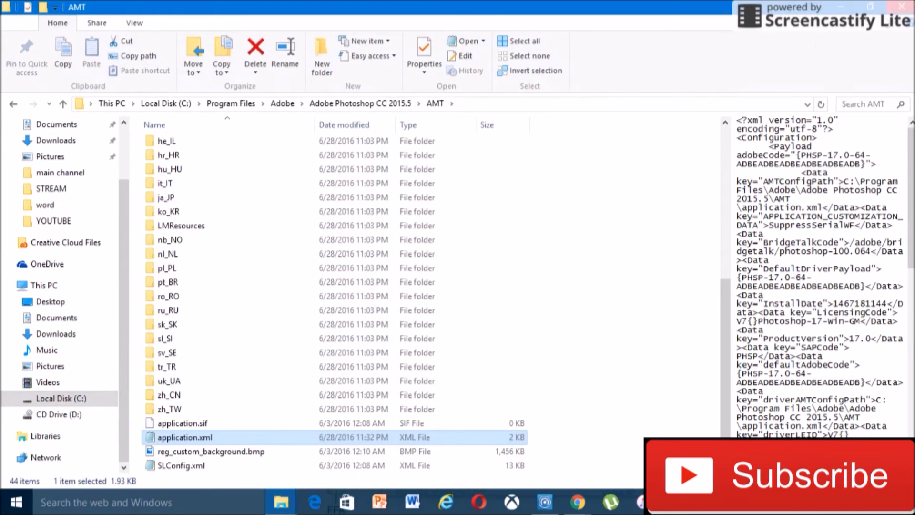
Refresh the Windows desktop.
key(super+e)
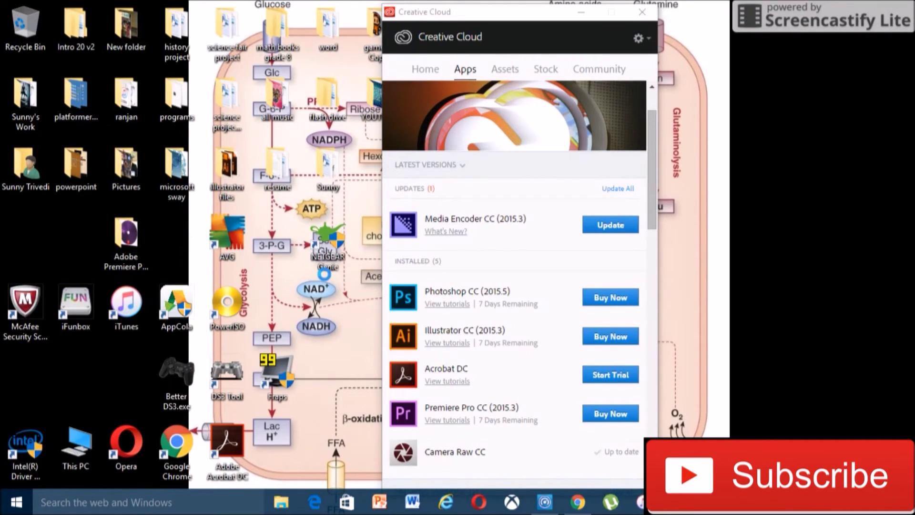
right_click(744, 148)
click(762, 192)
Check Photoshop's gear options in Creative Cloud Apps, then launch Photoshop CC 2015.5.
click(402, 303)
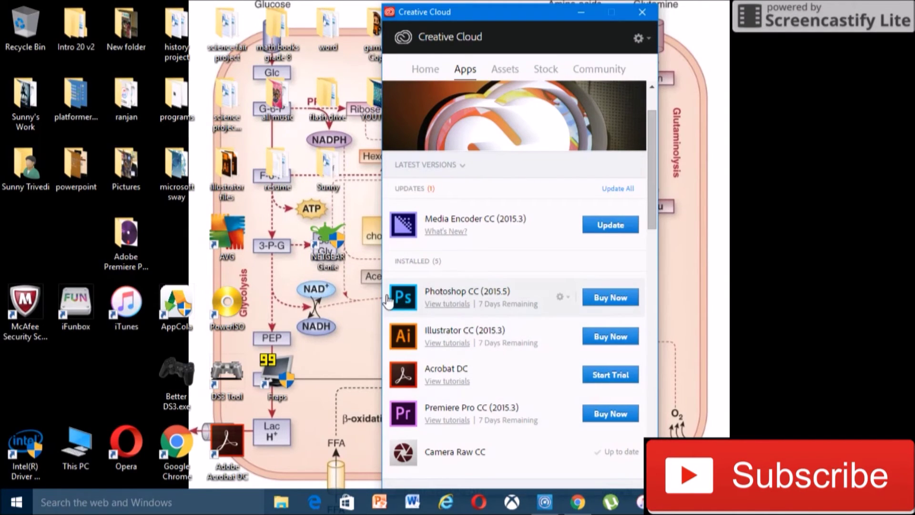
click(402, 298)
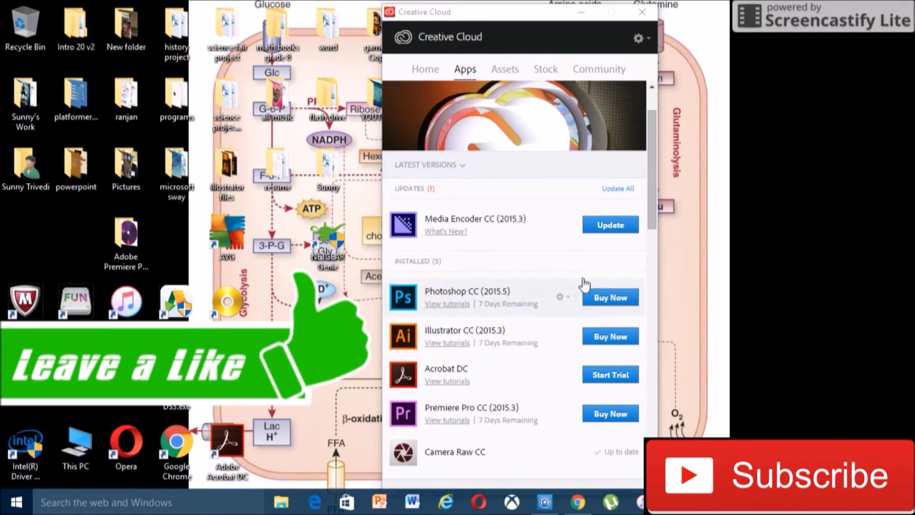
click(561, 298)
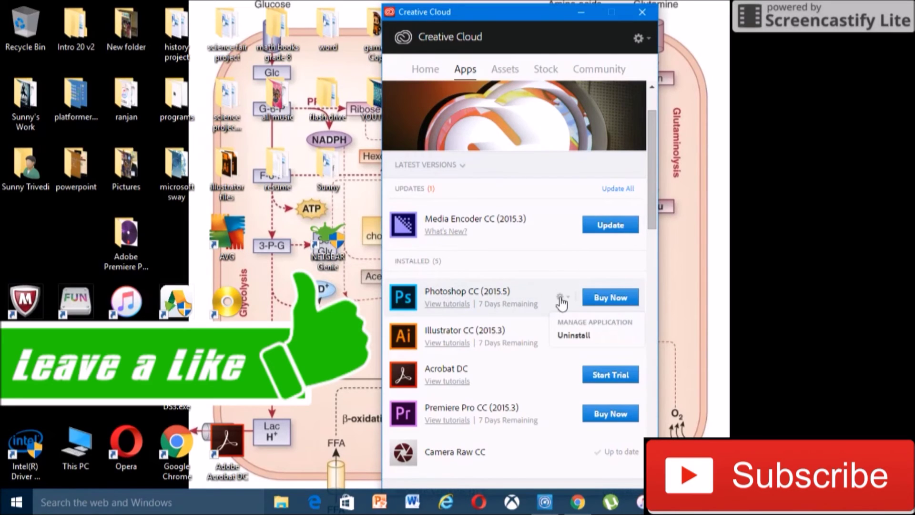
click(477, 315)
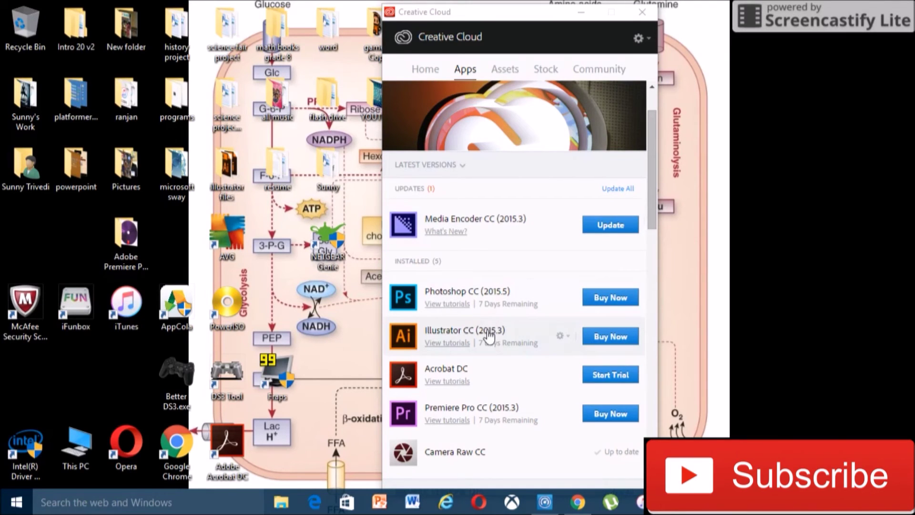
click(533, 301)
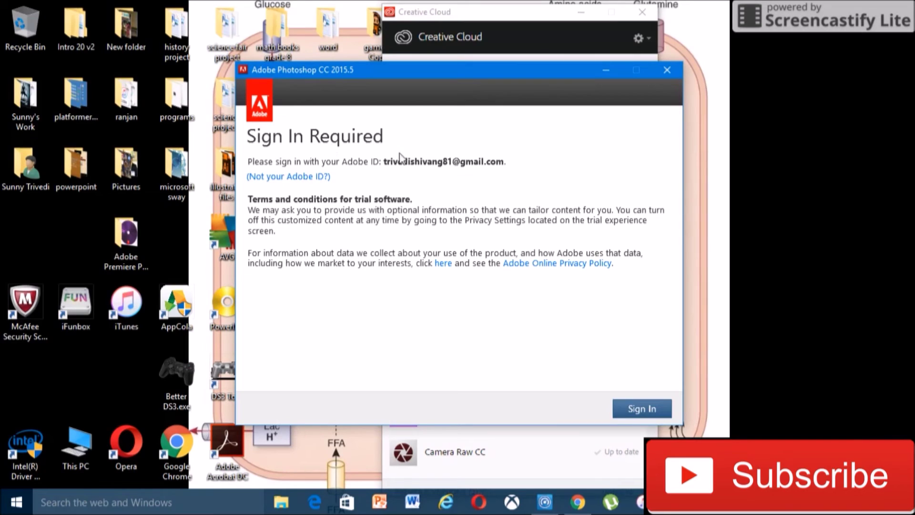
Sign in with the Adobe ID and move the dialog aside until the 07-day trial screen appears.
click(630, 410)
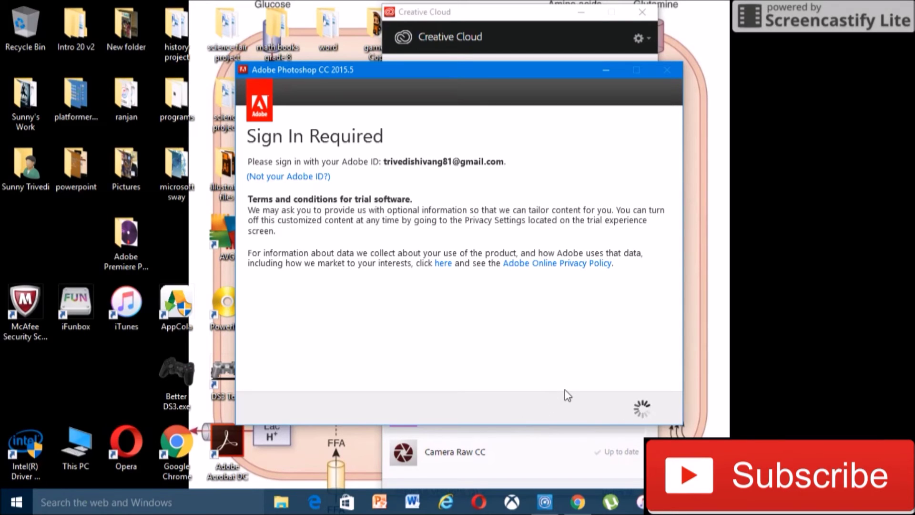
drag(491, 70, 484, 50)
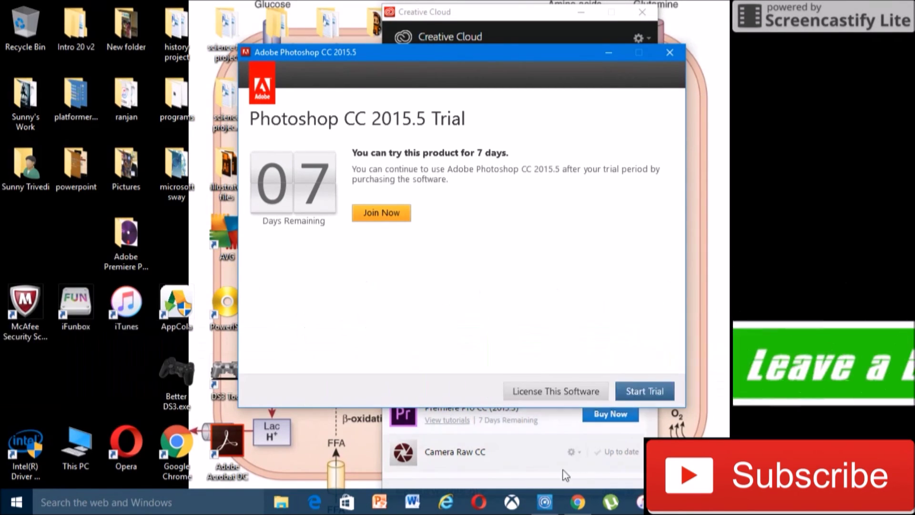
Scroll Creative Cloud's Apps list and end with it in front of the Photoshop trial window.
click(548, 452)
scroll(572, 360, down, 10)
scroll(526, 257, up, 10)
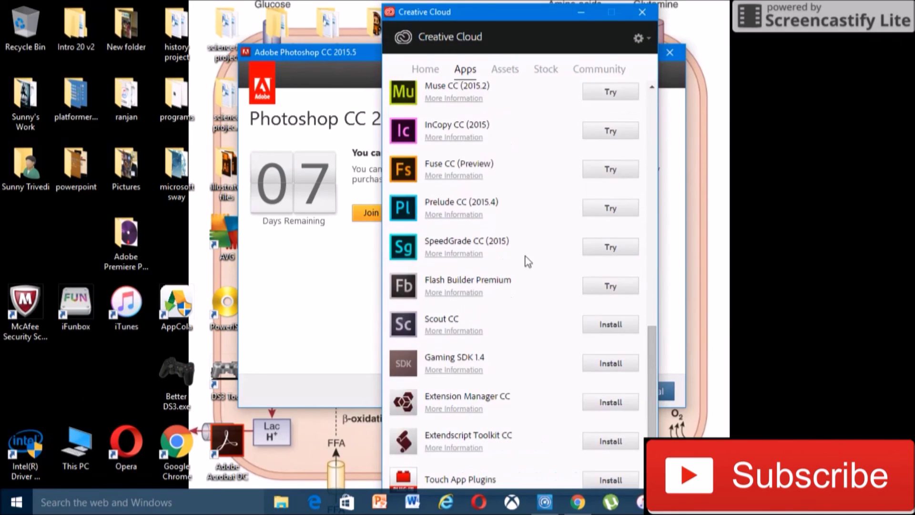
scroll(525, 252, down, 10)
scroll(510, 277, up, 10)
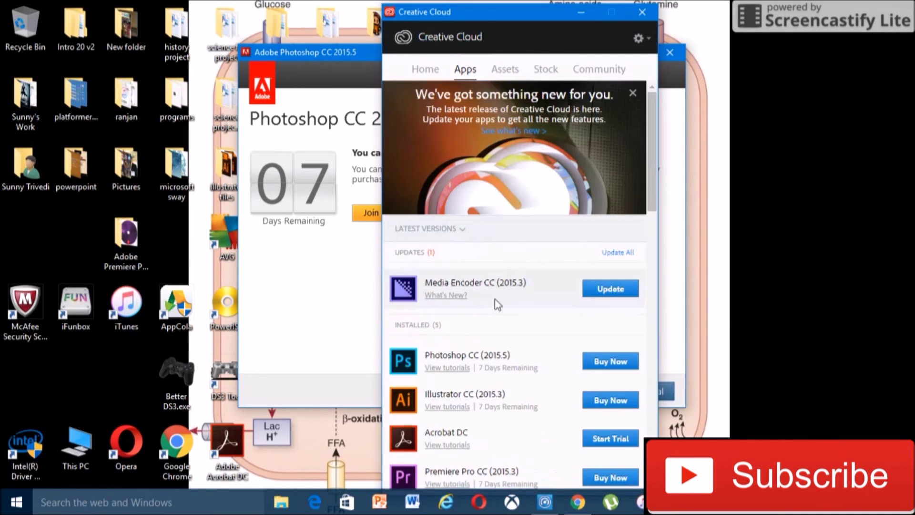
scroll(525, 291, down, 10)
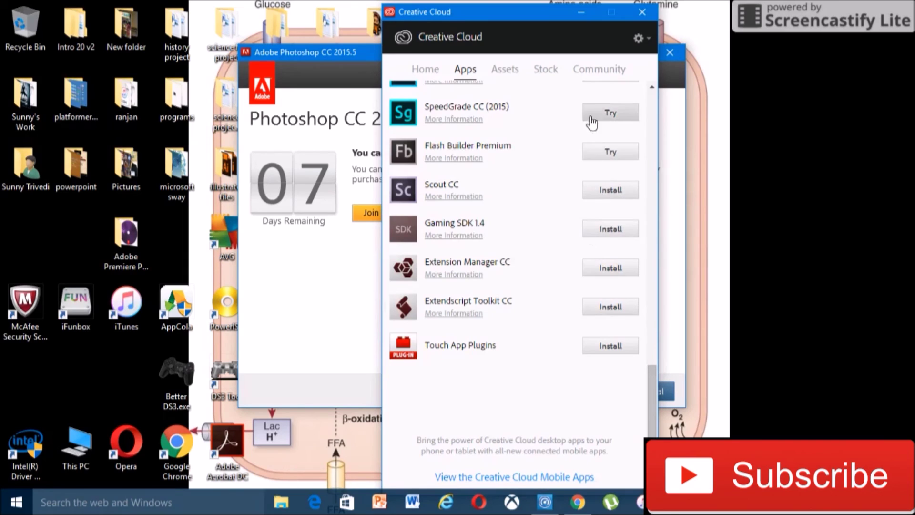
scroll(592, 123, up, 5)
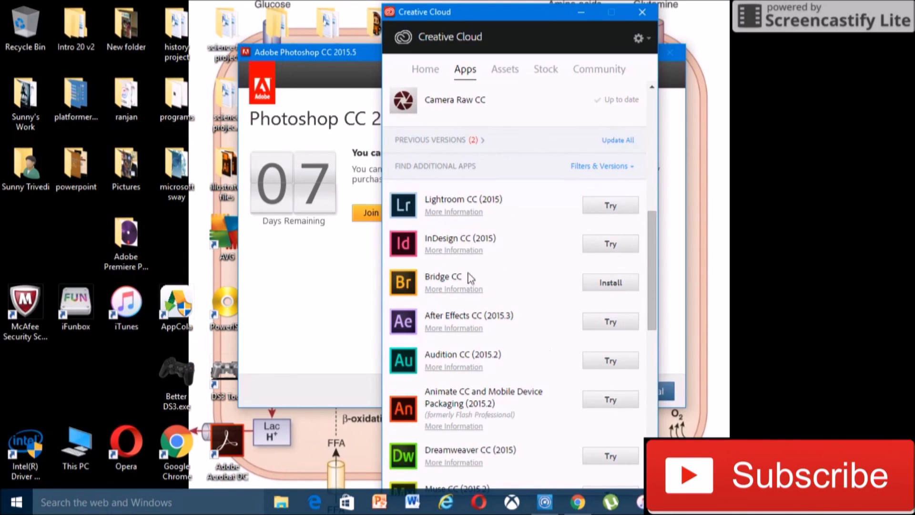
click(320, 313)
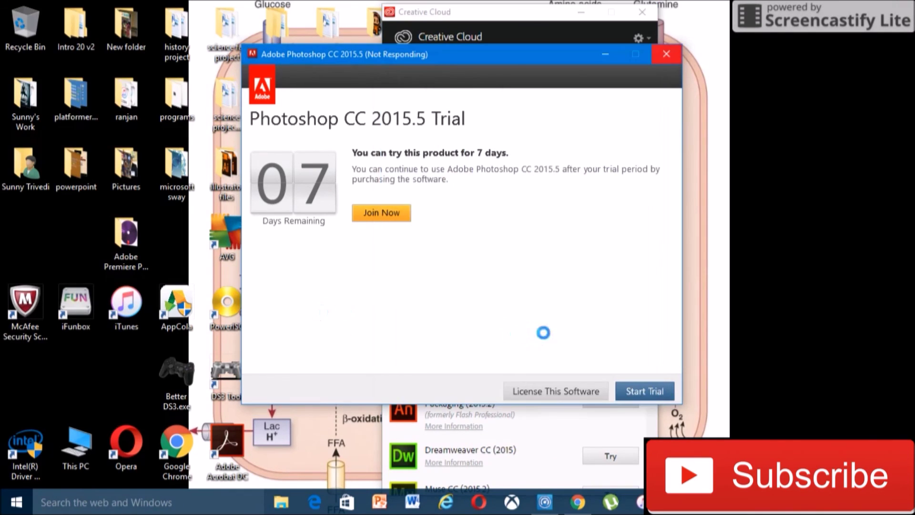
click(526, 12)
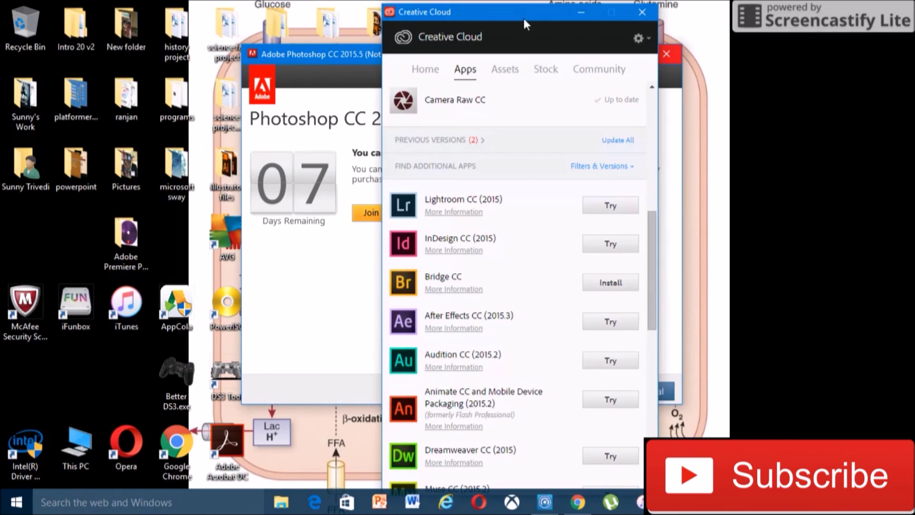